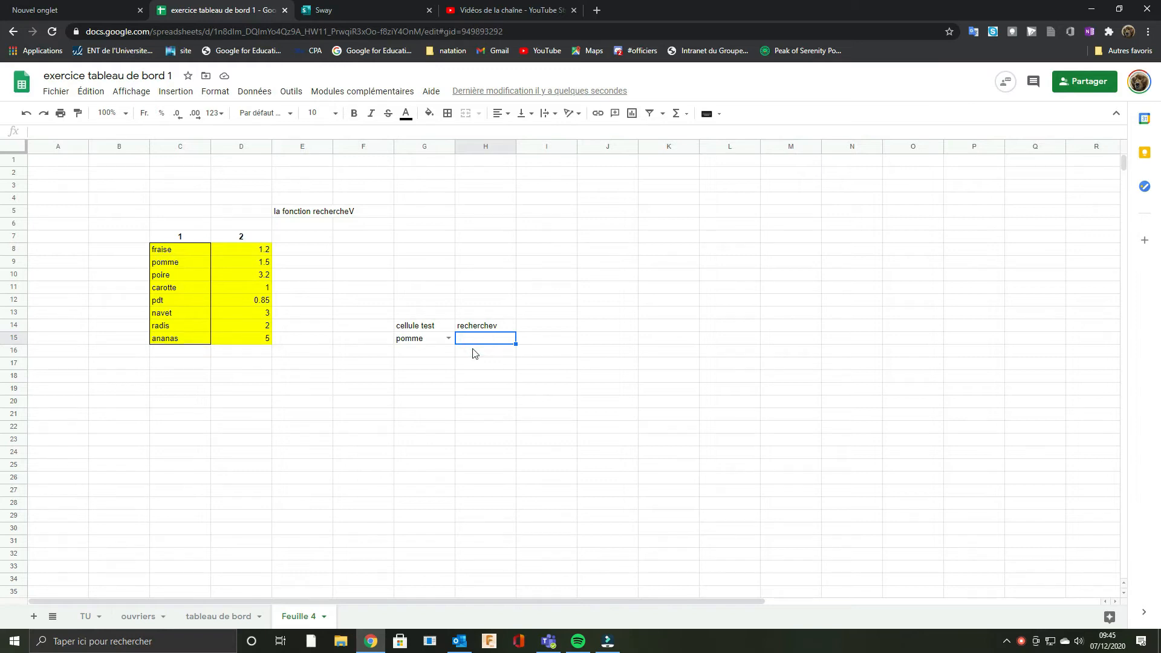
Step: Start a RECHERCHEV formula in H15 with G15 as the search key and C8:D15 as the lookup range
type("=")
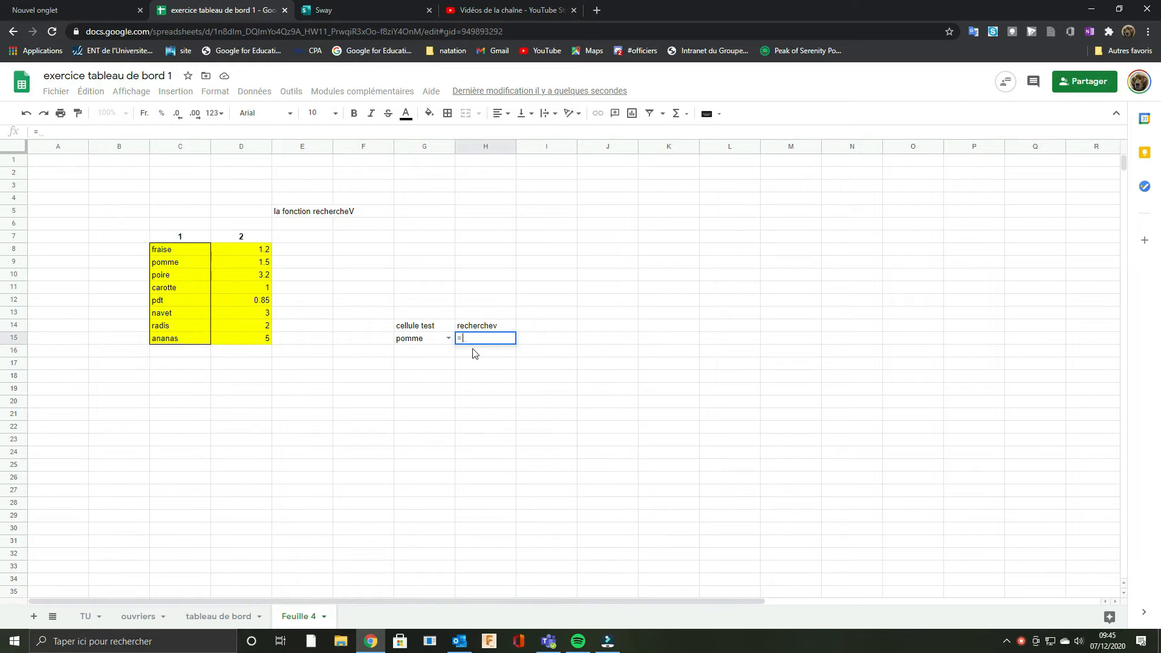
type("rech")
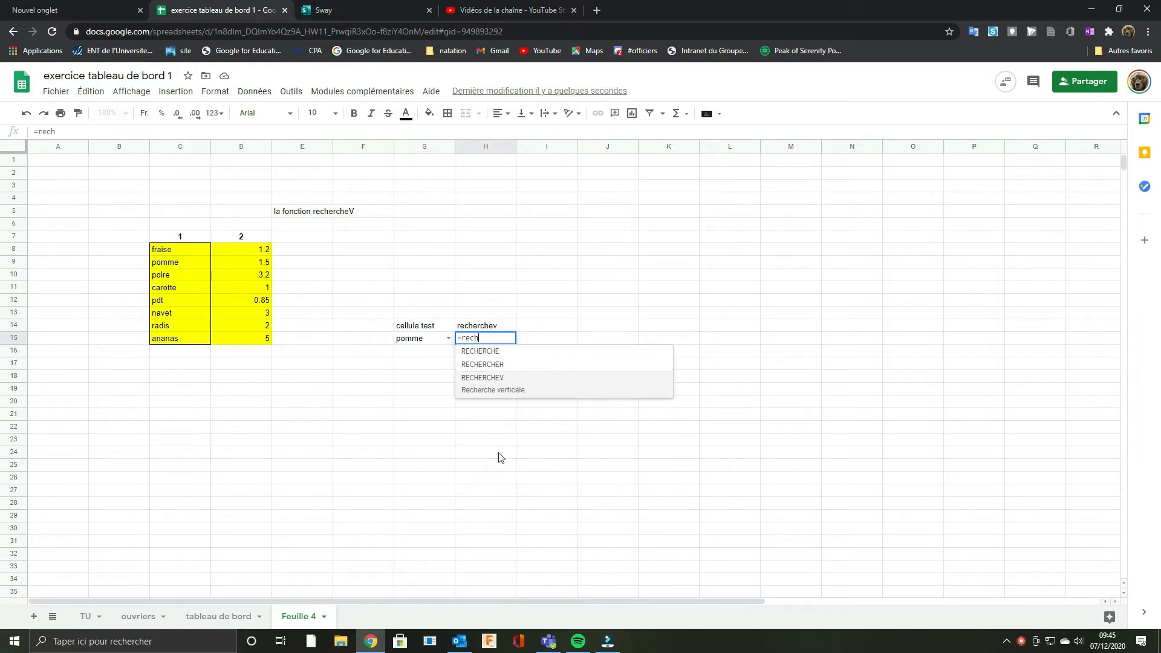
left_click(482, 378)
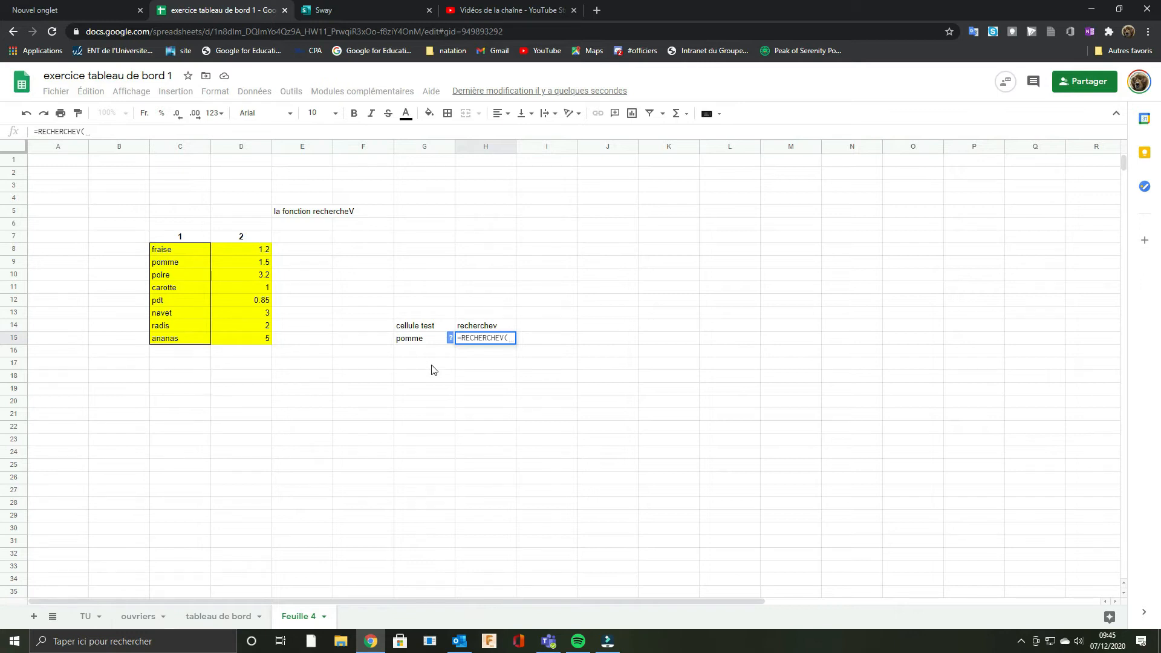
left_click(417, 340)
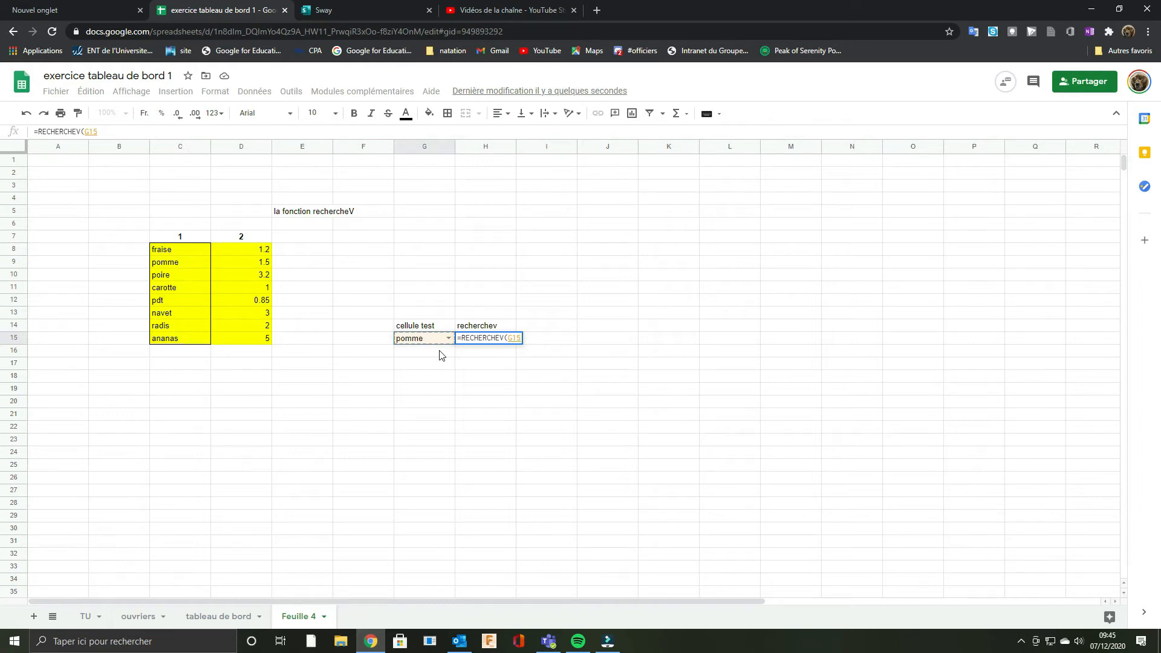
type(";")
left_click_drag(156, 250, 242, 344)
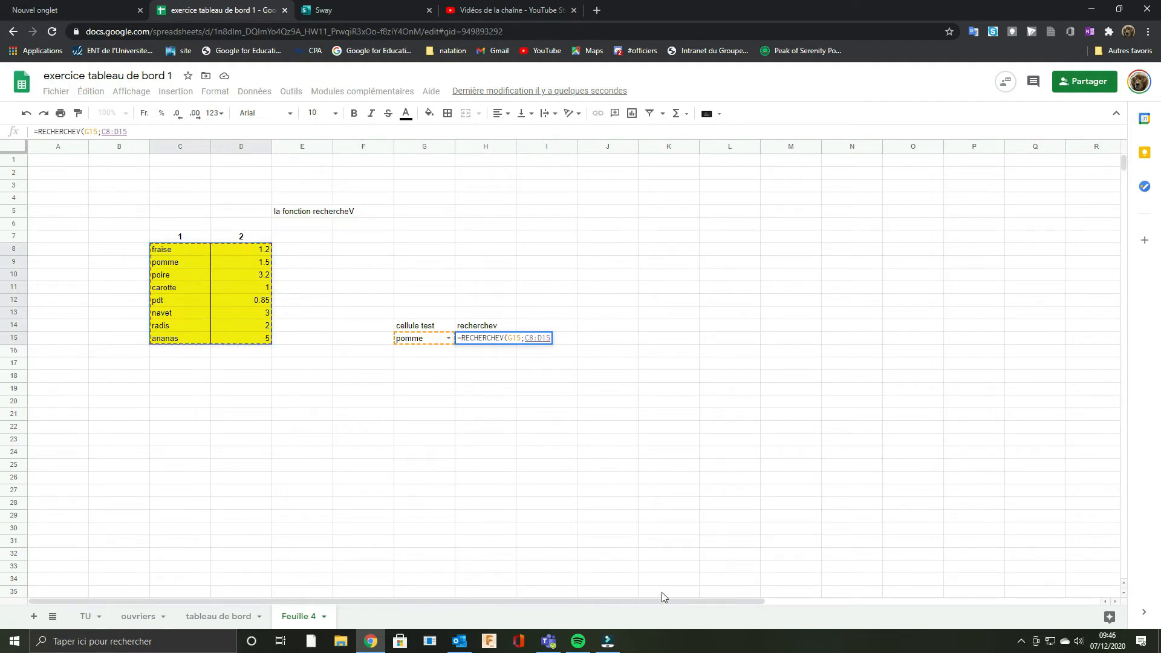
Step: Complete the RECHERCHEV formula with column index 2 and faux for an exact match, and enter it
type(";")
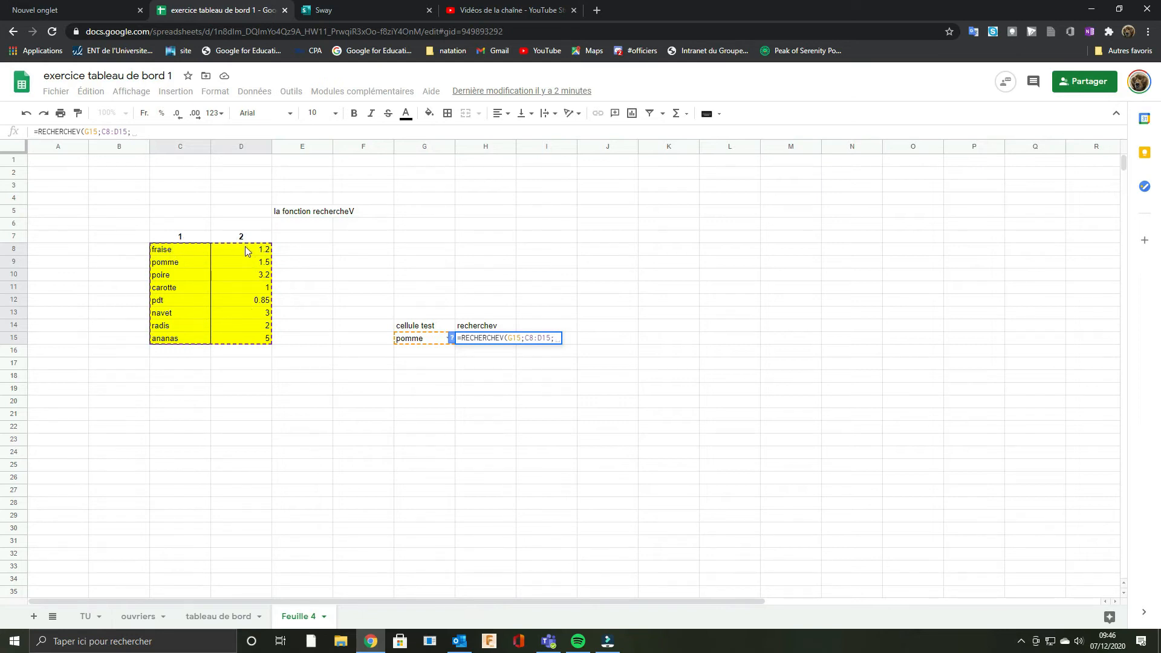
type("2;")
type("fau")
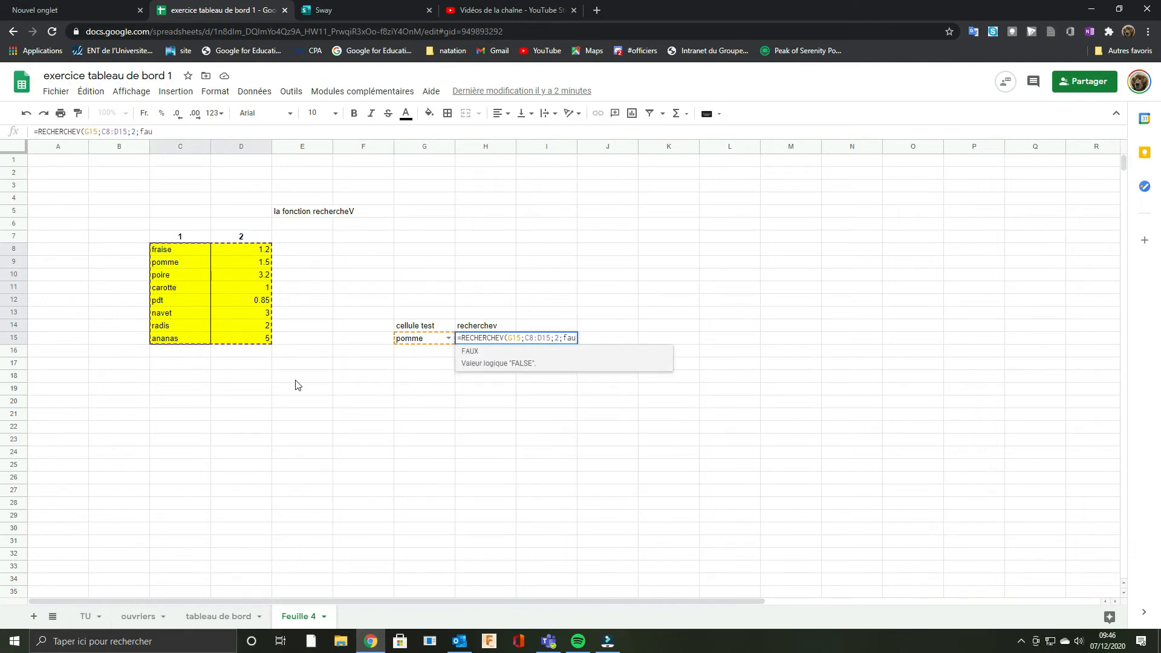
type("x")
key("BackSpace")
key("BackSpace")
key("BackSpace")
key("BackSpace")
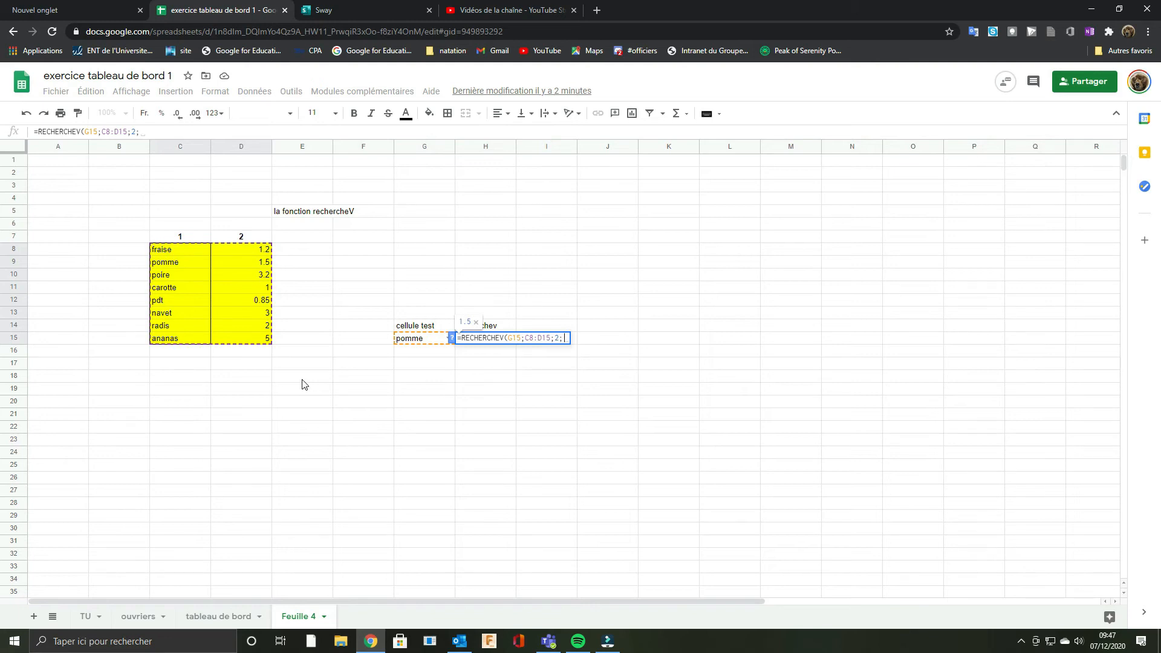
type("faux")
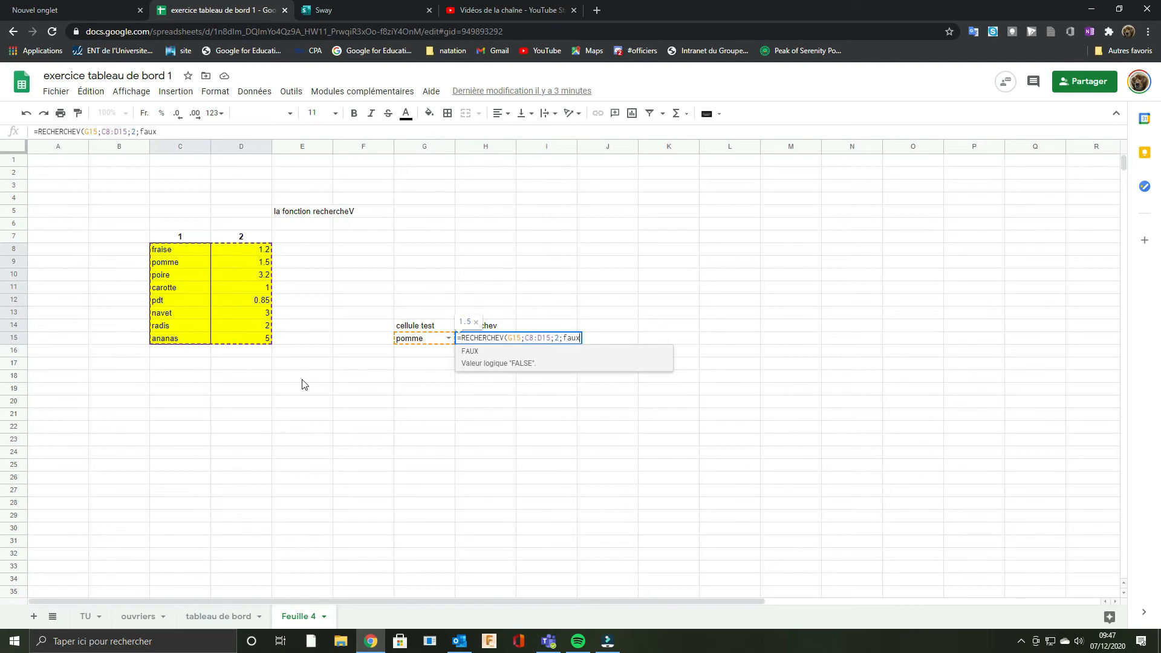
type(")")
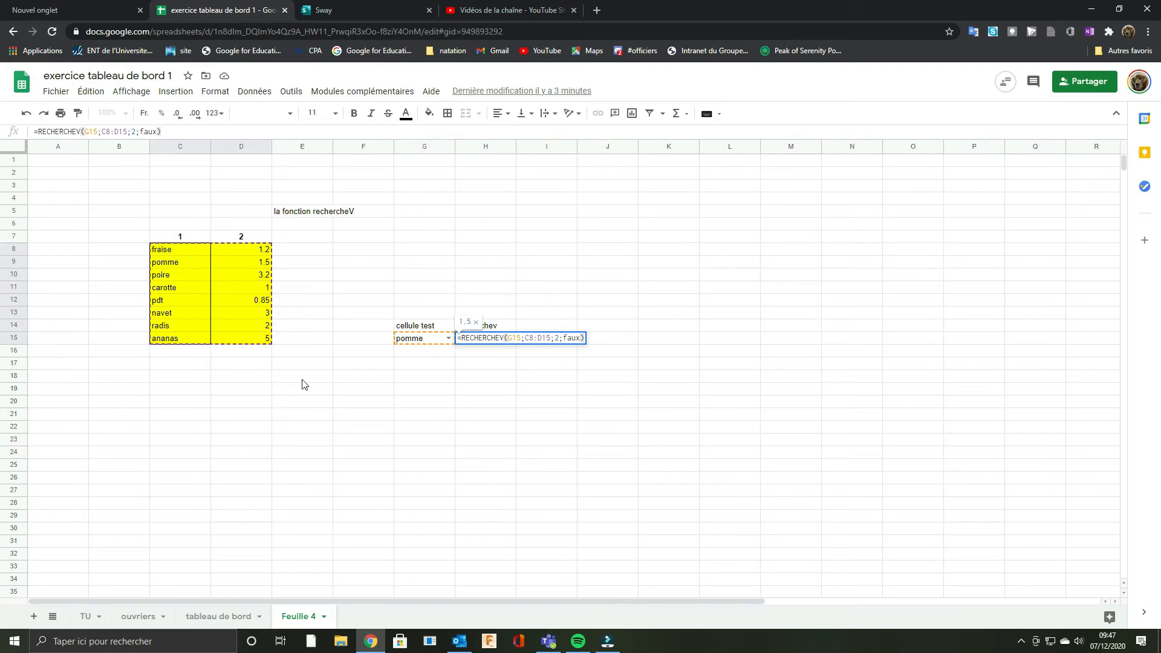
key("Return")
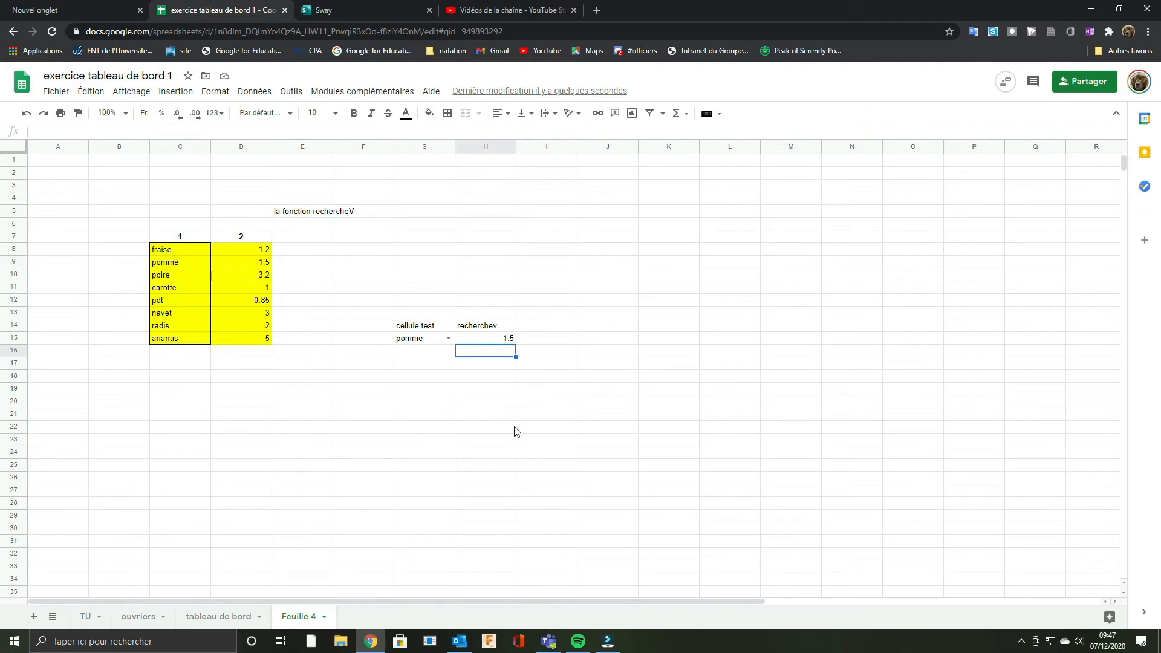
Step: Test the lookup by choosing radis in test cell G15, and clear that cell
left_click(444, 339)
left_click(414, 447)
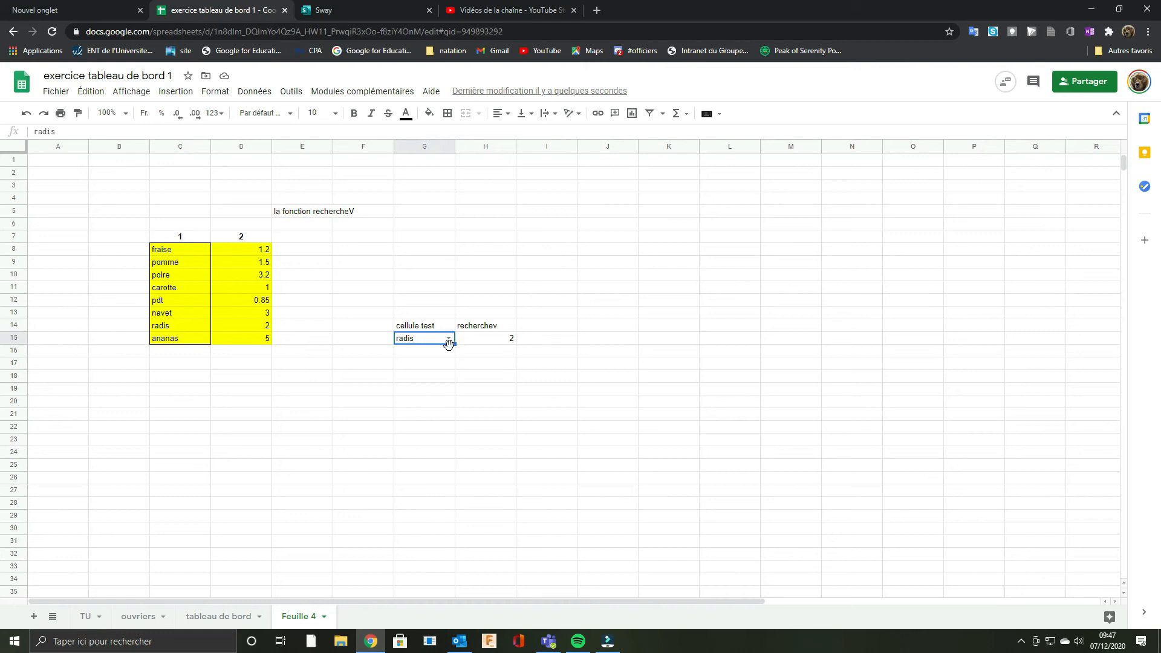
key("Delete")
Step: Wrap the RECHERCHEV formula in H15 in sierreur, with empty text "" as the value returned on error
left_click(479, 342)
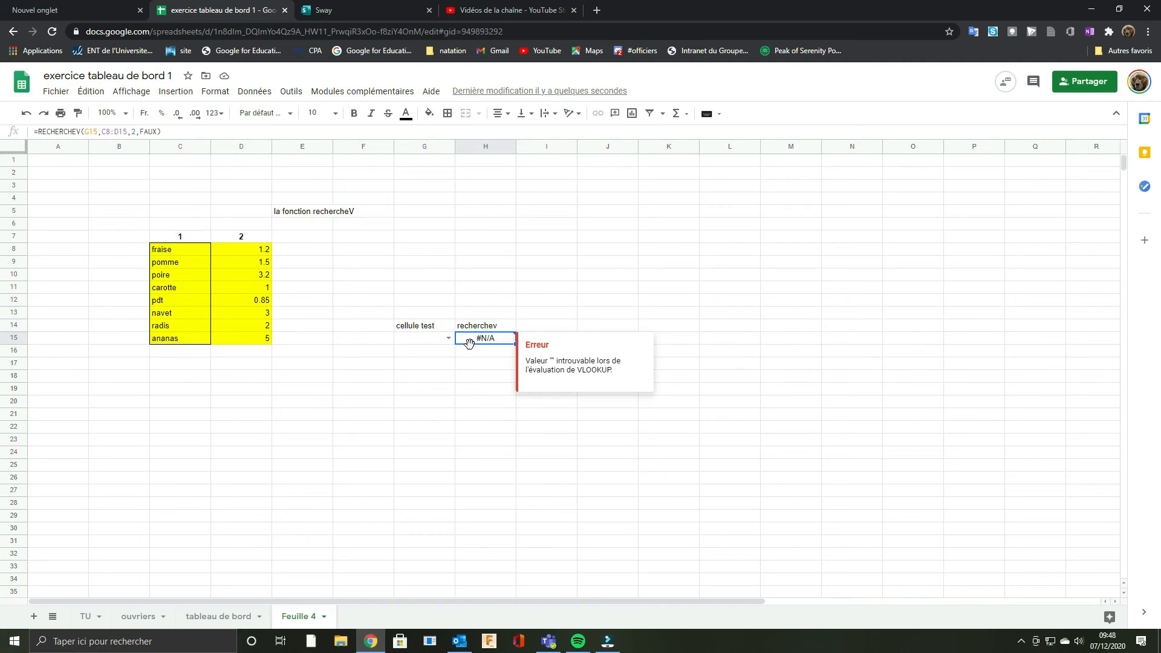
left_click(45, 134)
type("sierreur(")
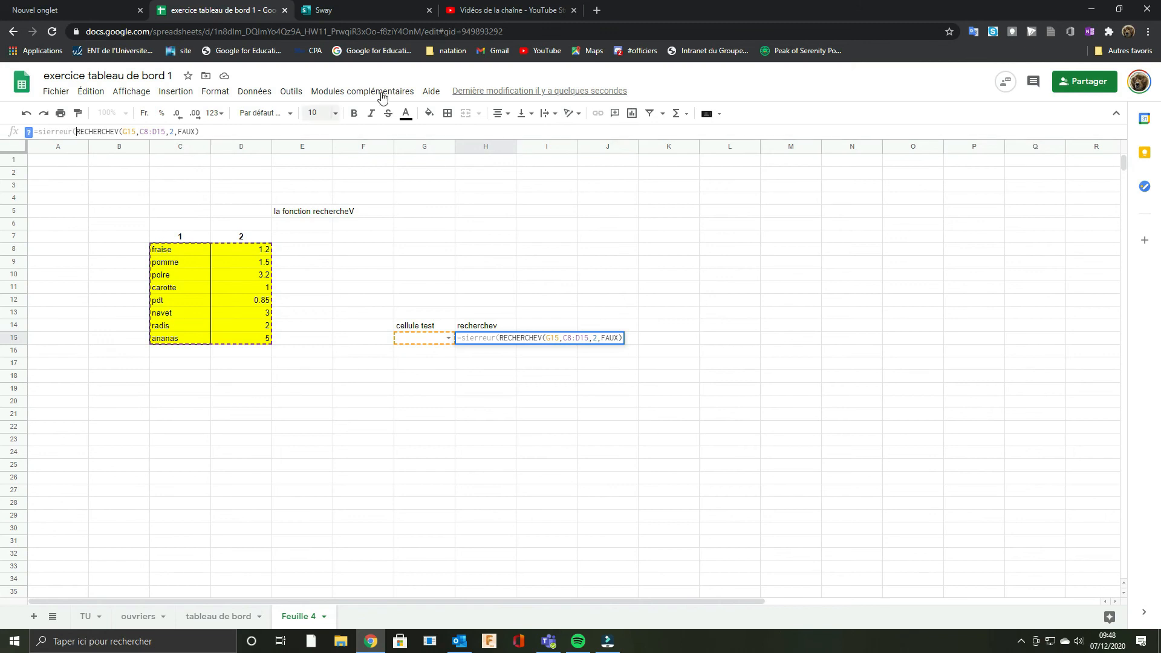
left_click(202, 132)
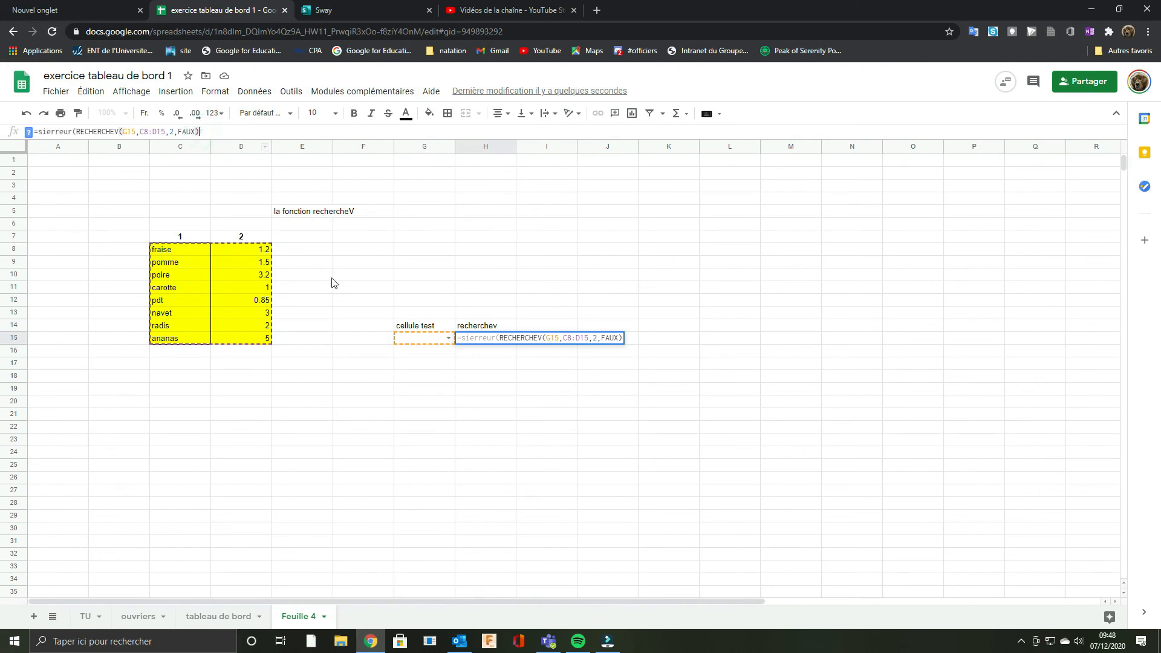
type(";")
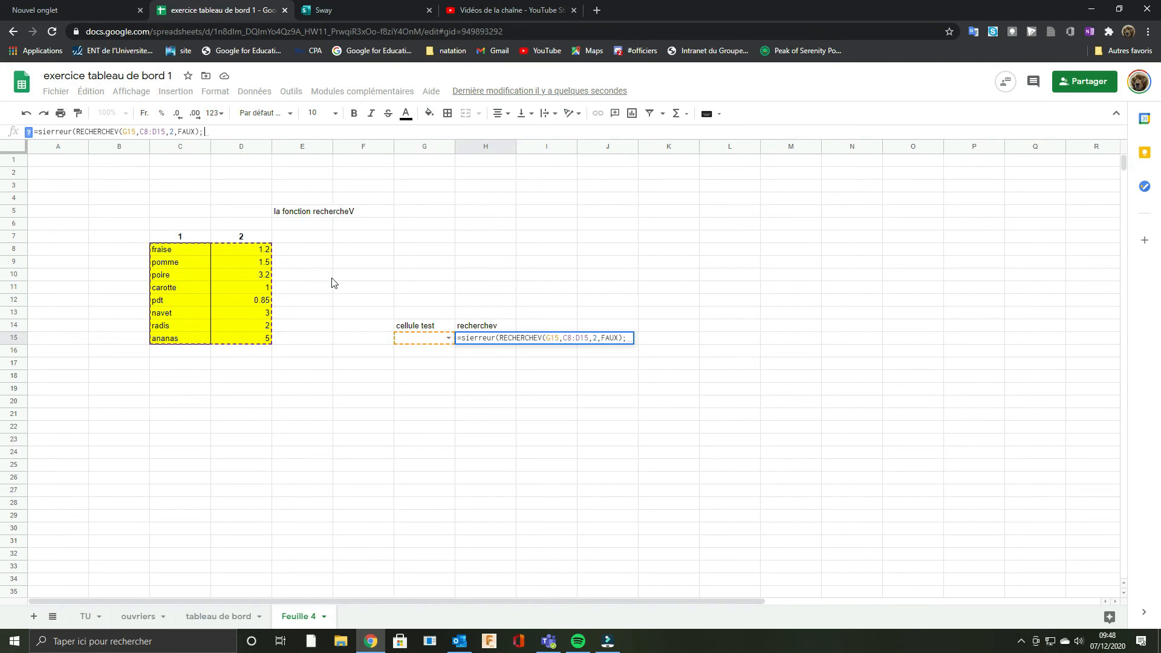
type("\"\"")
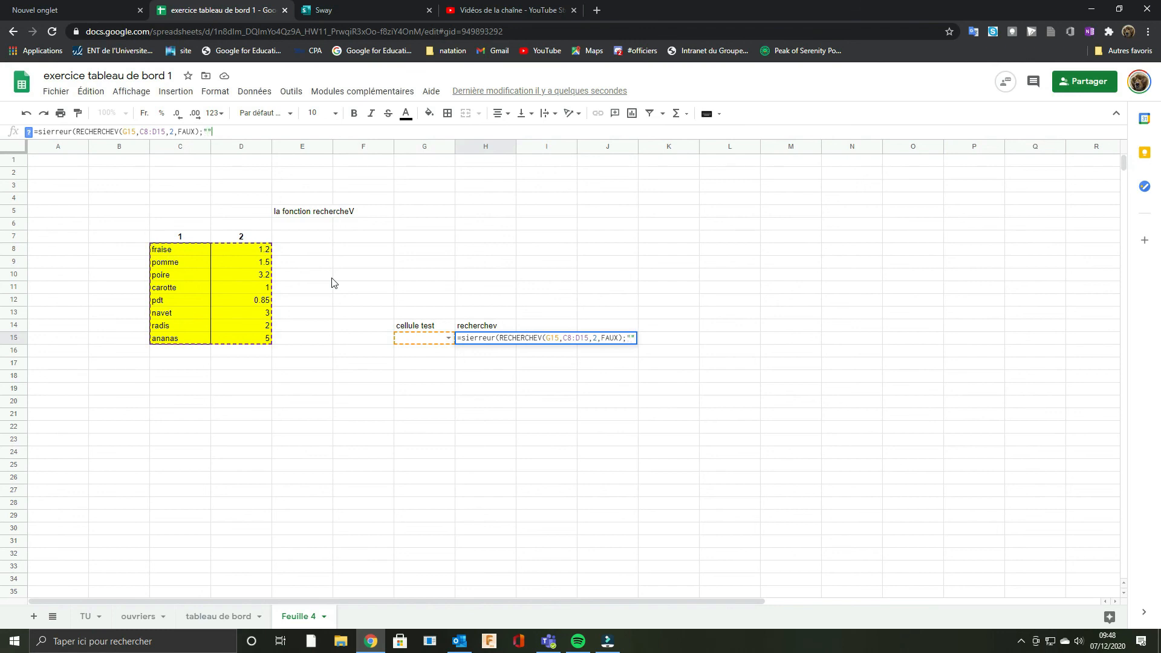
type(")")
key("Return")
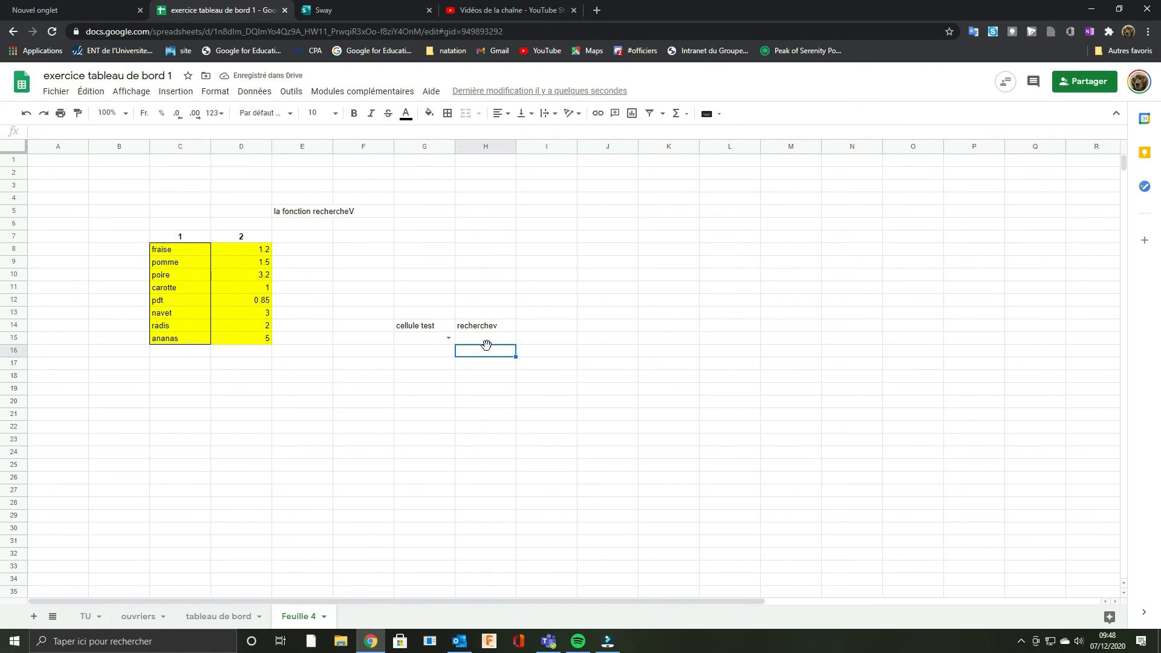
Step: Choose carotte in test cell G15 to check the error-proofed lookup
left_click(423, 338)
left_click(452, 340)
left_click(432, 403)
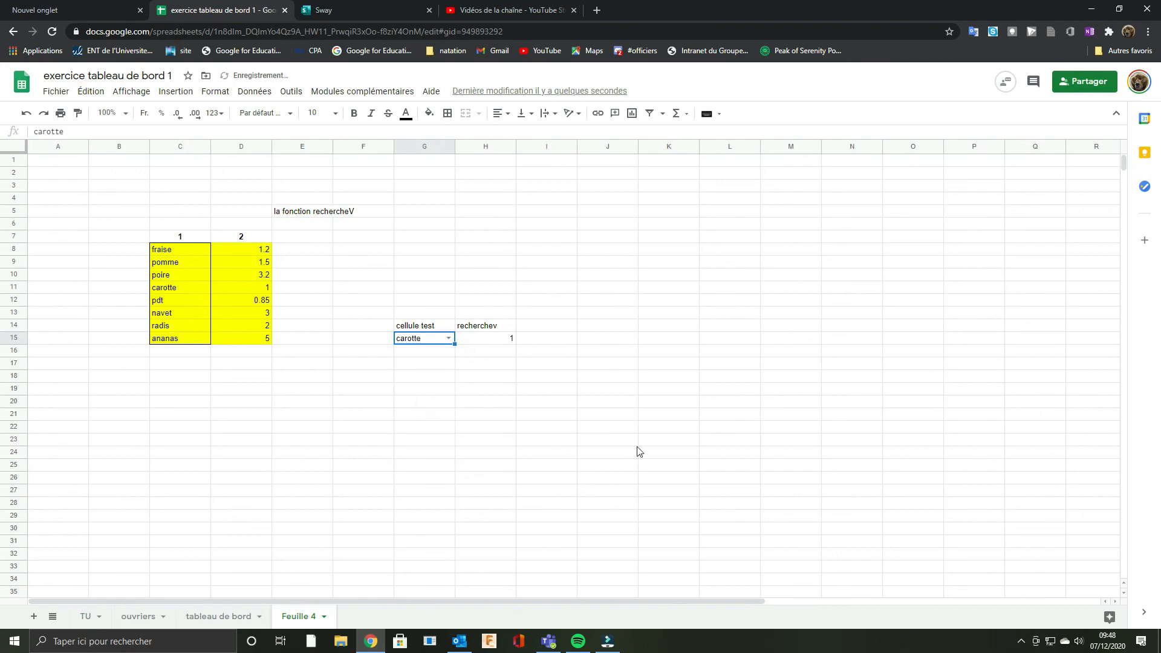